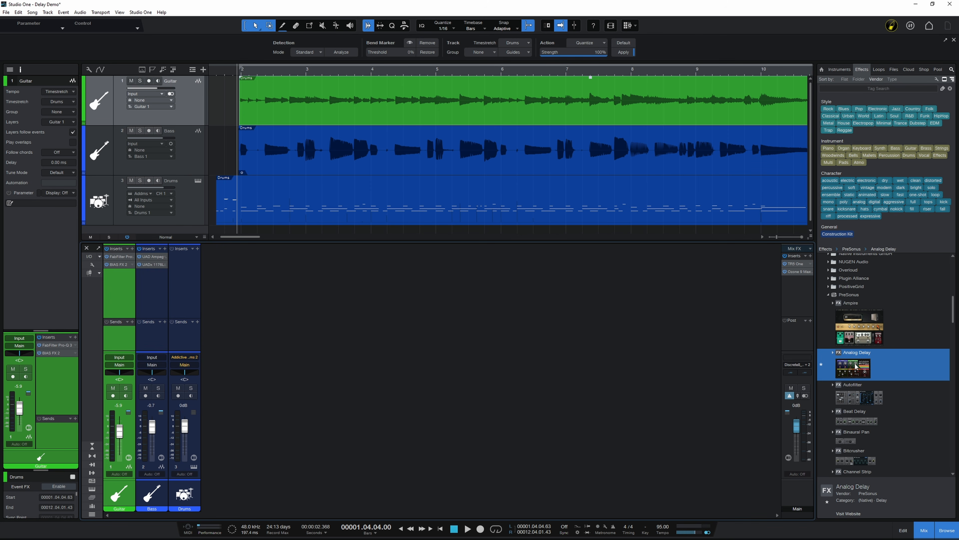
# Add the PreSonus Analog Delay as an insert effect on the Guitar channel, below BIAS FX 2
pyautogui.moveTo(858, 368); pyautogui.dragTo(117, 269)
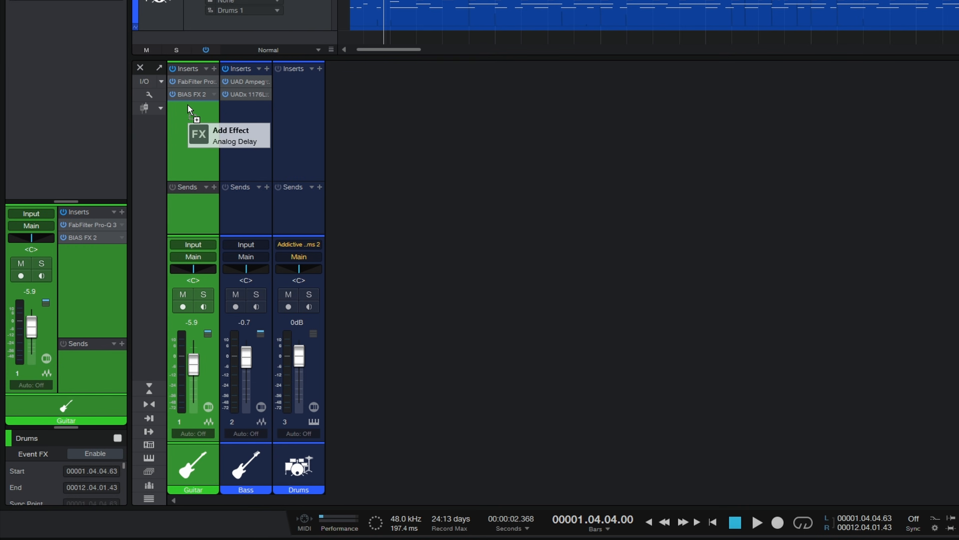
pyautogui.moveTo(188, 105); pyautogui.dragTo(188, 104)
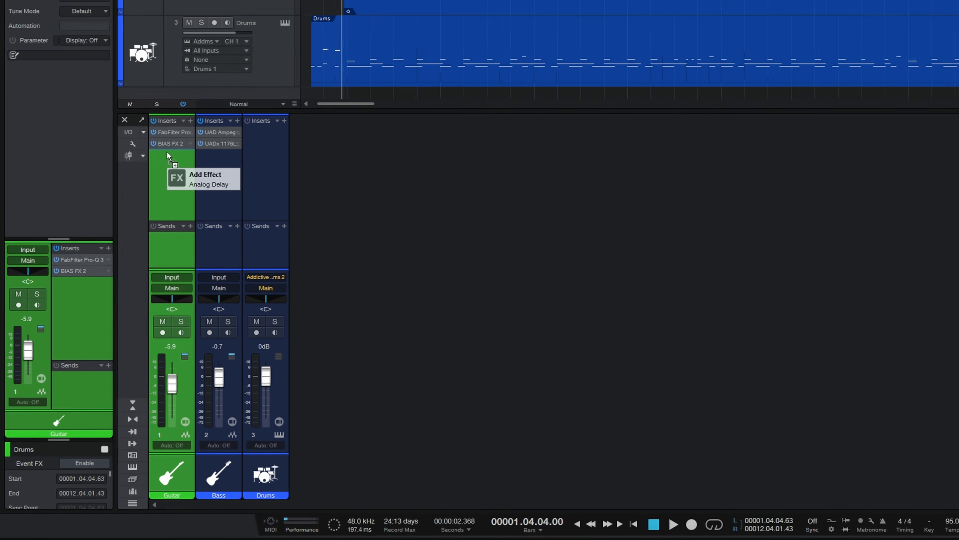
pyautogui.moveTo(168, 152); pyautogui.dragTo(167, 156)
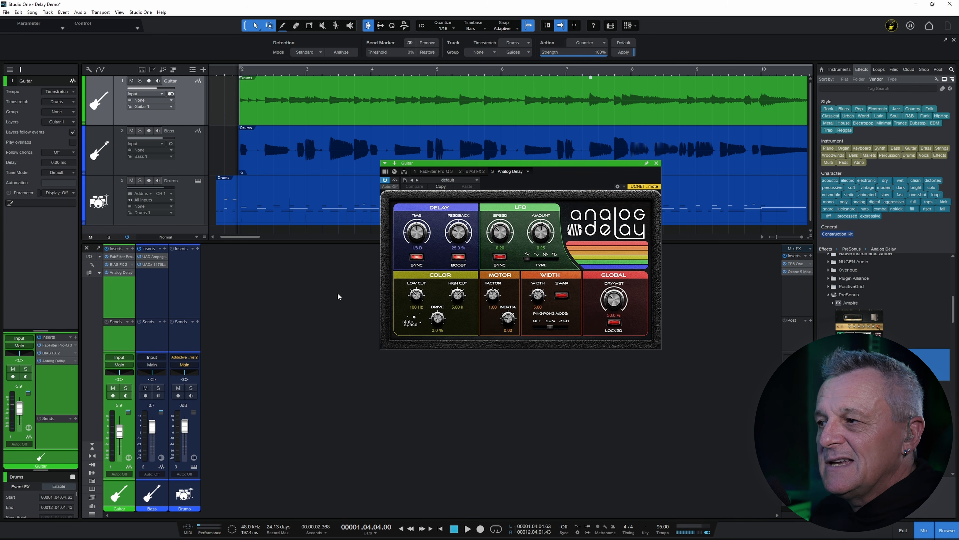
# Play the song to hear the guitar with Analog Delay inserted, and stop playback
pyautogui.click(330, 291)
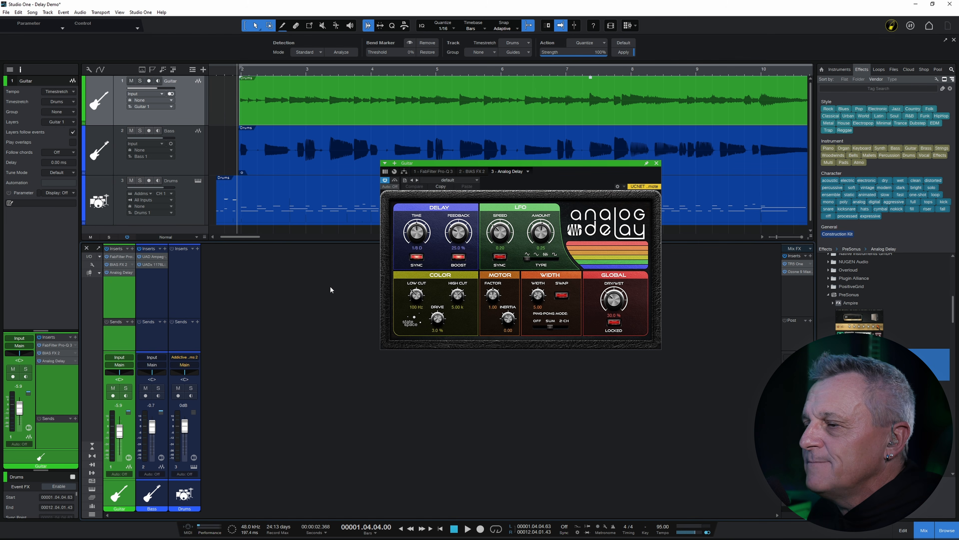
pyautogui.press('space')
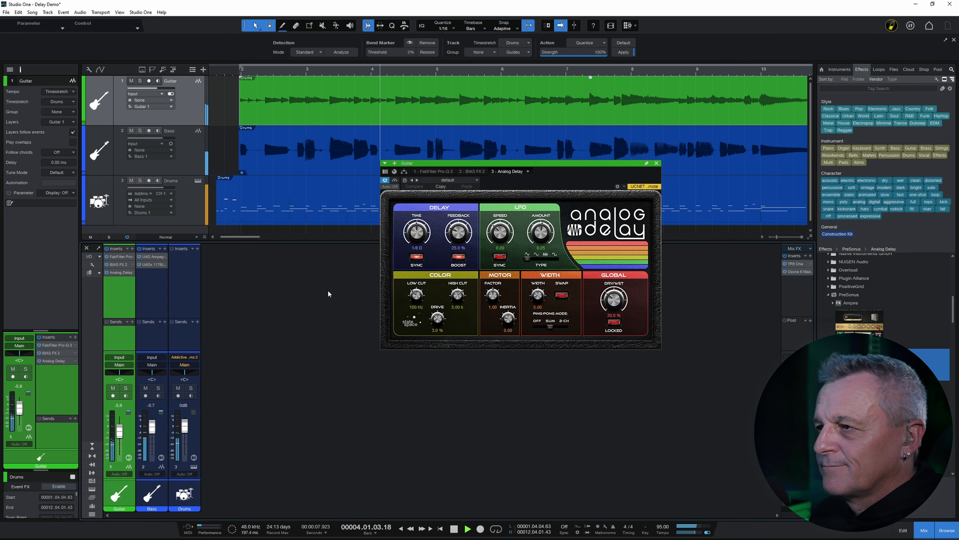
pyautogui.press('space')
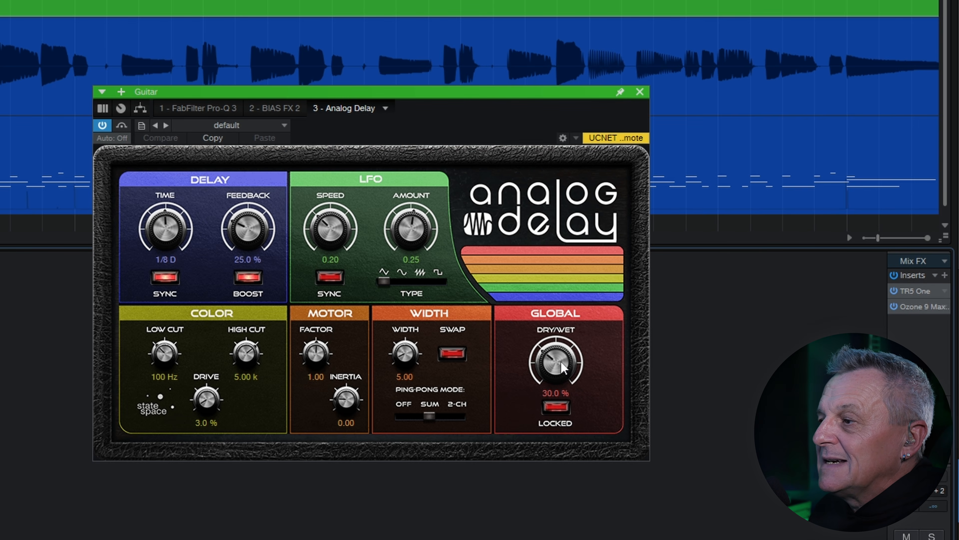
# Try a 31% dry/wet mix on Analog Delay, and remove the effect from the Guitar channel's inserts
pyautogui.moveTo(561, 362); pyautogui.dragTo(581, 382)
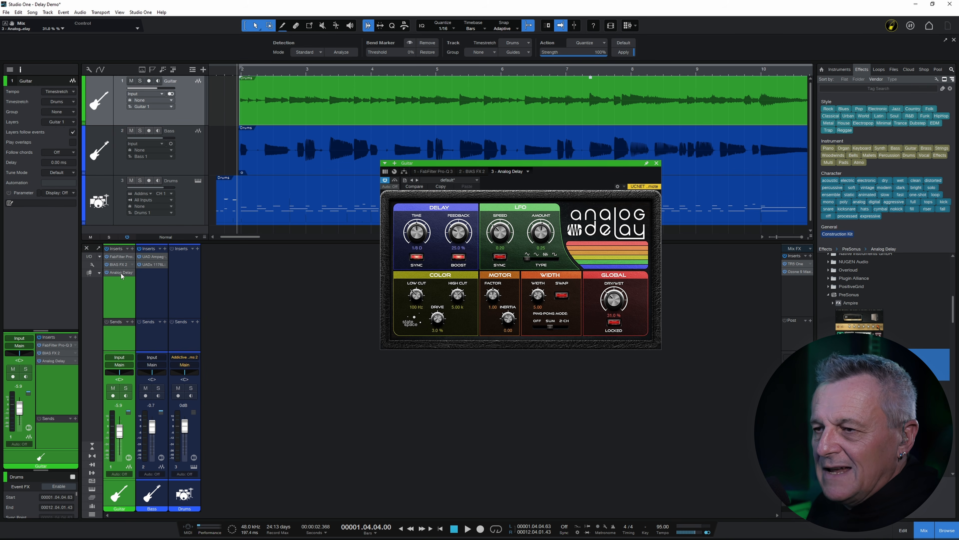
pyautogui.click(210, 280)
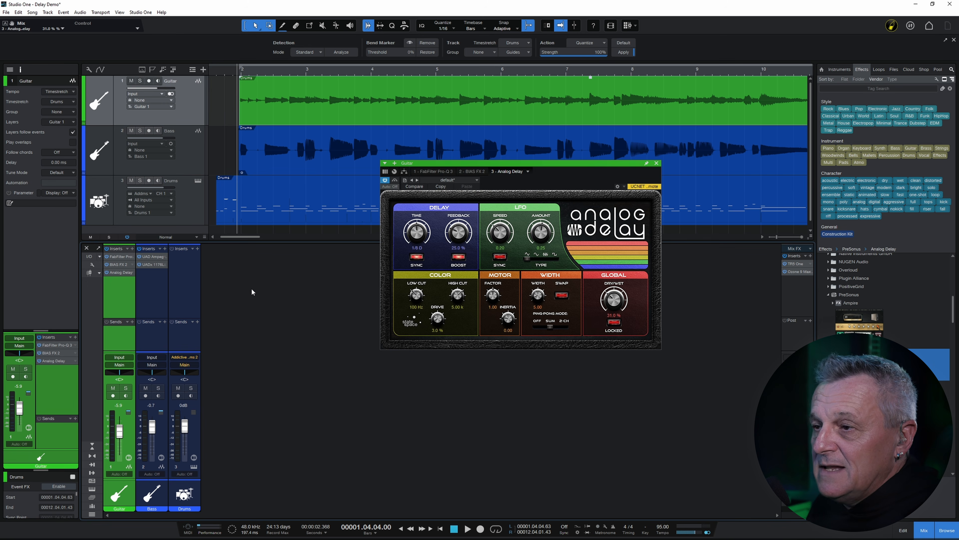
pyautogui.hotkey('ctrl', 'z')
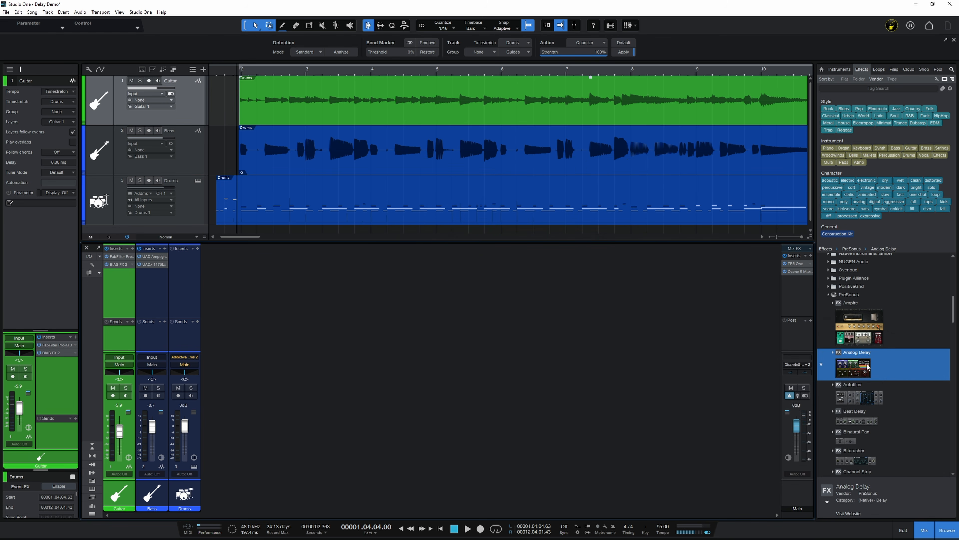
# Add Analog Delay to the Guitar channel's sends as a new FX channel
pyautogui.moveTo(858, 369); pyautogui.dragTo(121, 331)
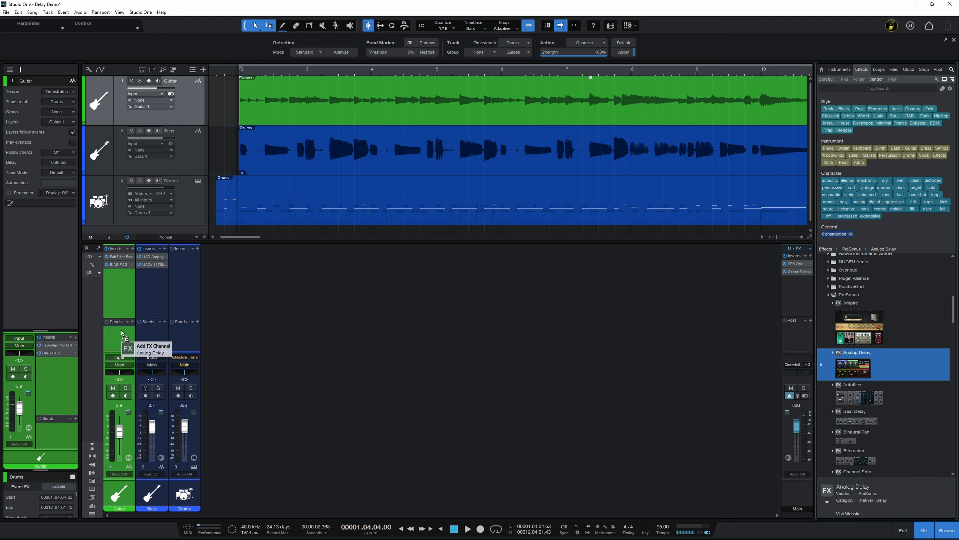
pyautogui.moveTo(122, 332); pyautogui.dragTo(121, 332)
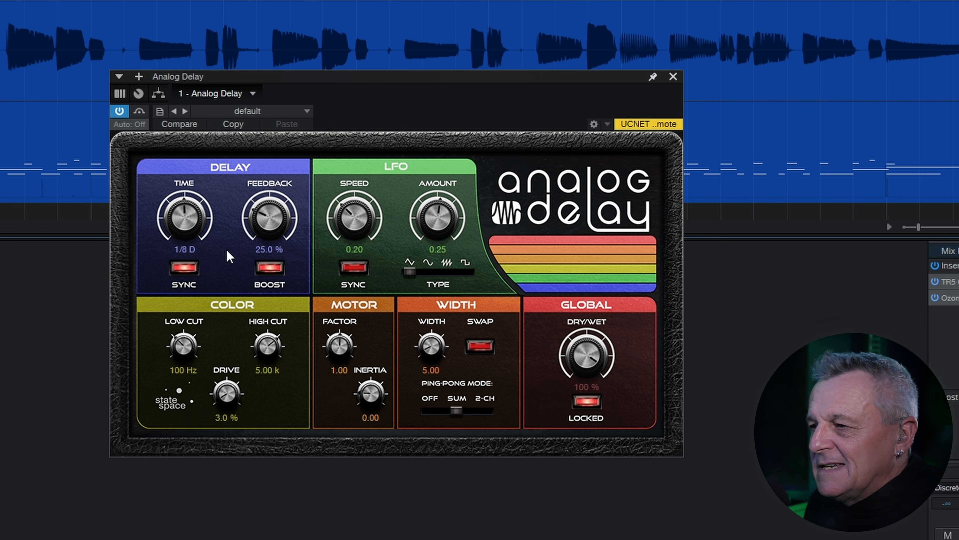
# Try a straight 1/8 note delay time, and return it to dotted 1/8 (1/8 D)
pyautogui.click(184, 250)
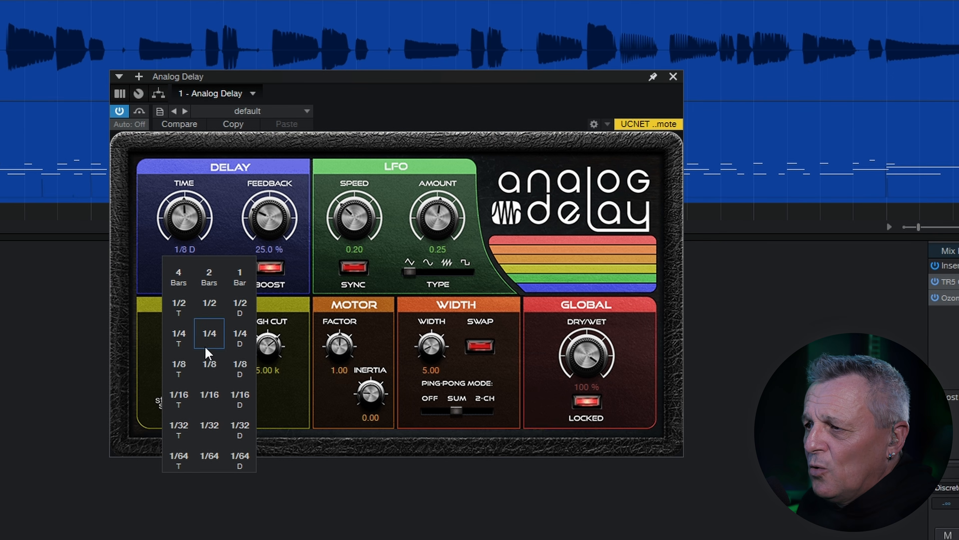
pyautogui.click(214, 372)
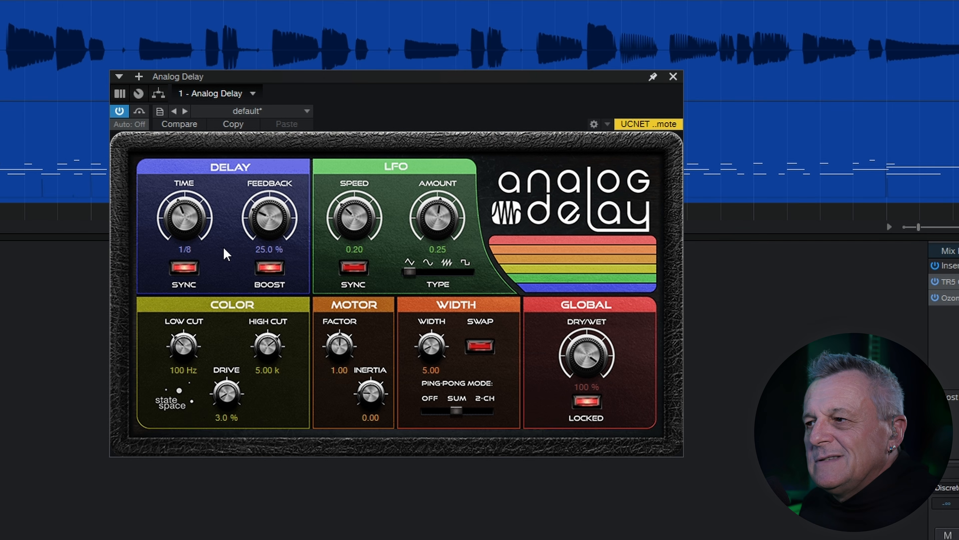
pyautogui.click(190, 255)
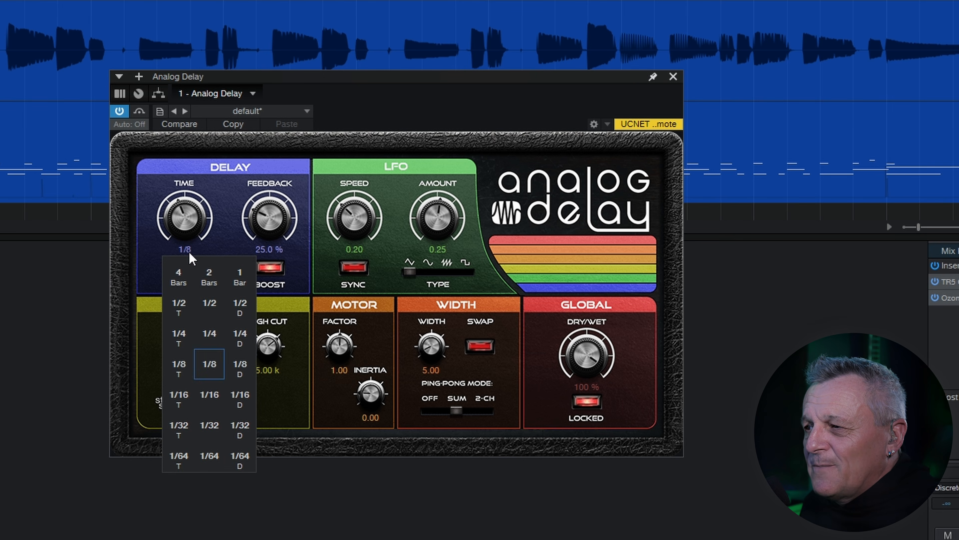
pyautogui.click(242, 368)
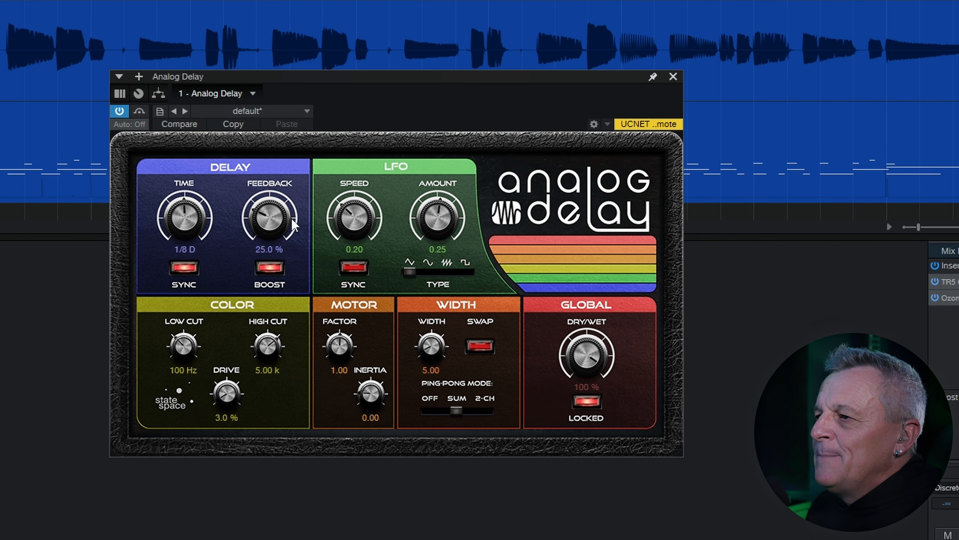
# Try the delay feedback at 0% and 26%, raise it to 86% with Boost off, and lower it again
pyautogui.moveTo(264, 217); pyautogui.dragTo(270, 257)
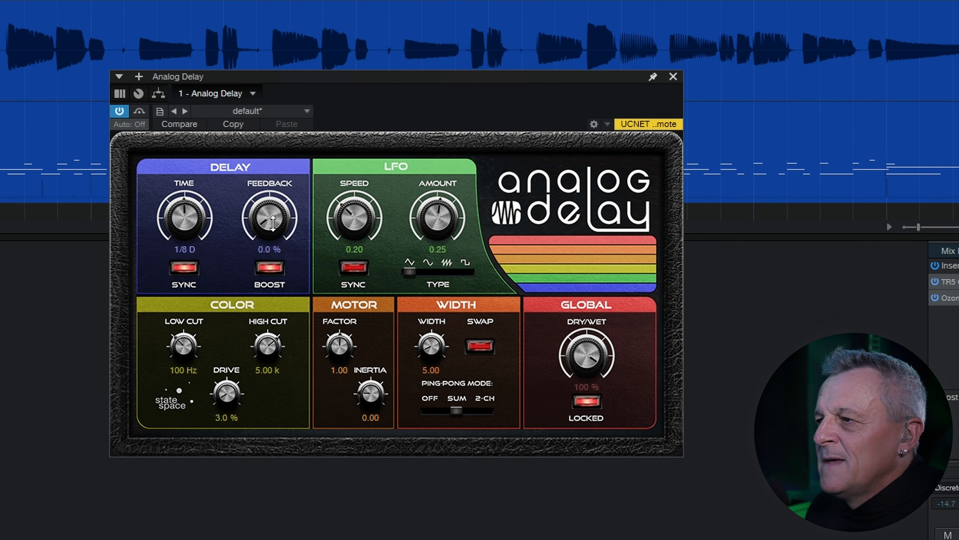
pyautogui.moveTo(267, 211); pyautogui.dragTo(260, 168)
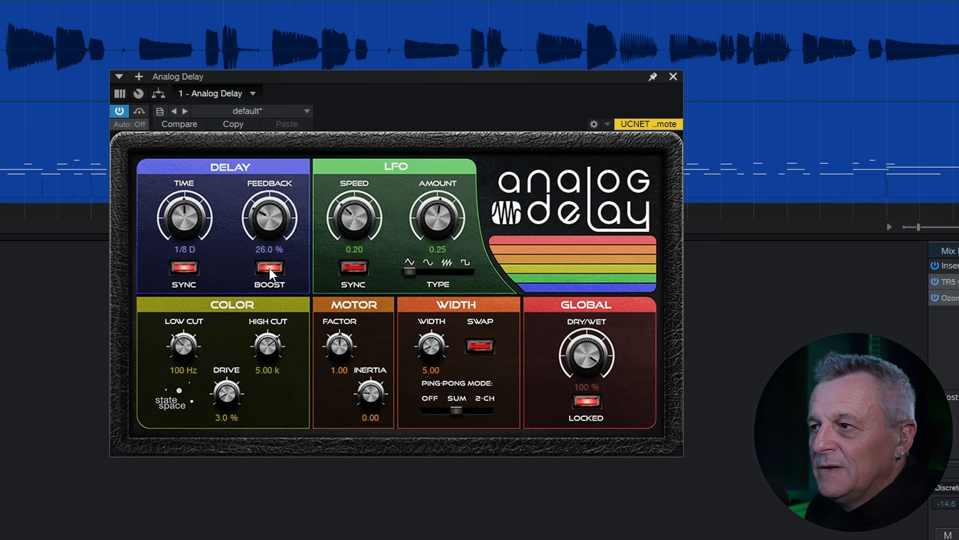
pyautogui.moveTo(264, 217); pyautogui.dragTo(257, 121)
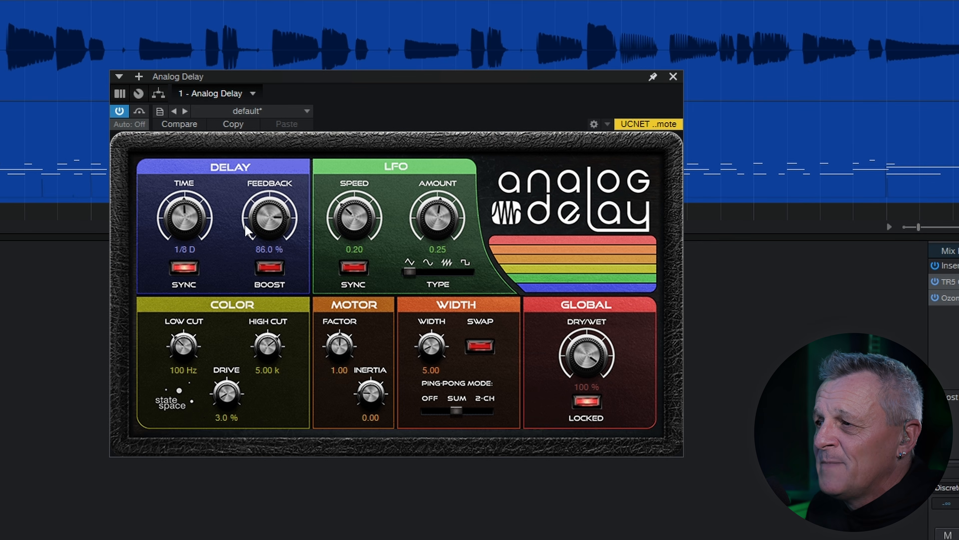
pyautogui.moveTo(264, 195); pyautogui.dragTo(270, 227)
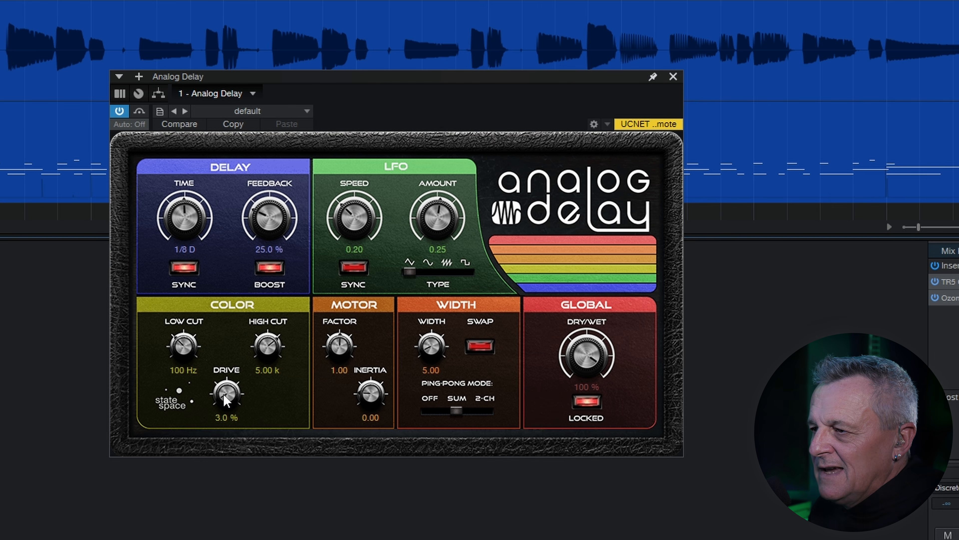
# Try the Color drive at 100% with 47% feedback, and reduce the drive to 53.5%
pyautogui.moveTo(231, 404); pyautogui.dragTo(177, 172)
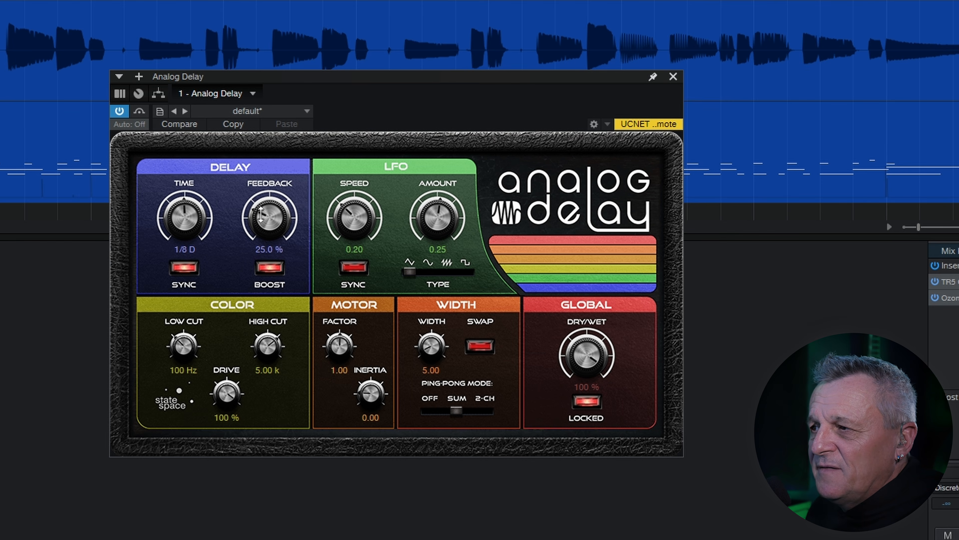
pyautogui.moveTo(265, 217); pyautogui.dragTo(257, 181)
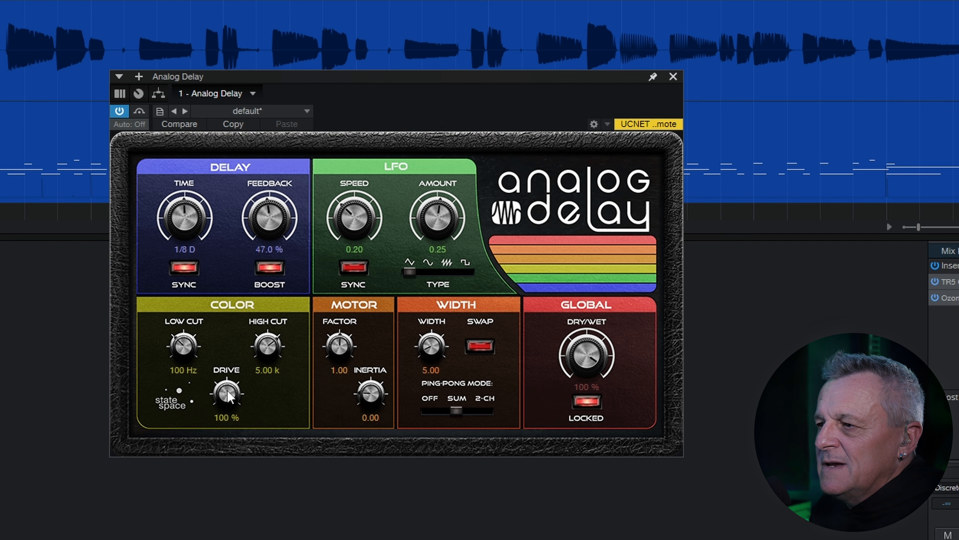
pyautogui.moveTo(228, 399); pyautogui.dragTo(230, 462)
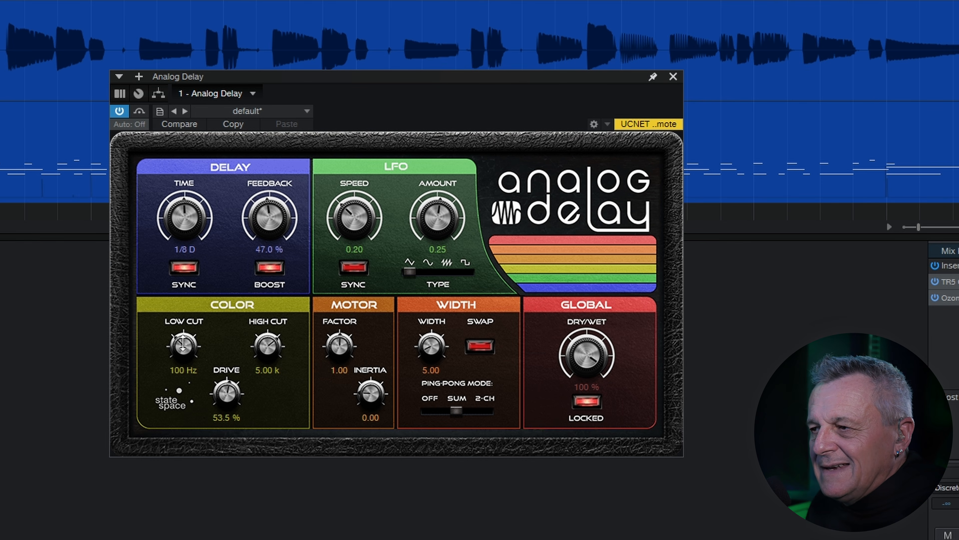
# Try the low cut at 143 Hz and 521 Hz with the high cut at 4.40 k, and reduce the feedback
pyautogui.moveTo(183, 343); pyautogui.dragTo(181, 331)
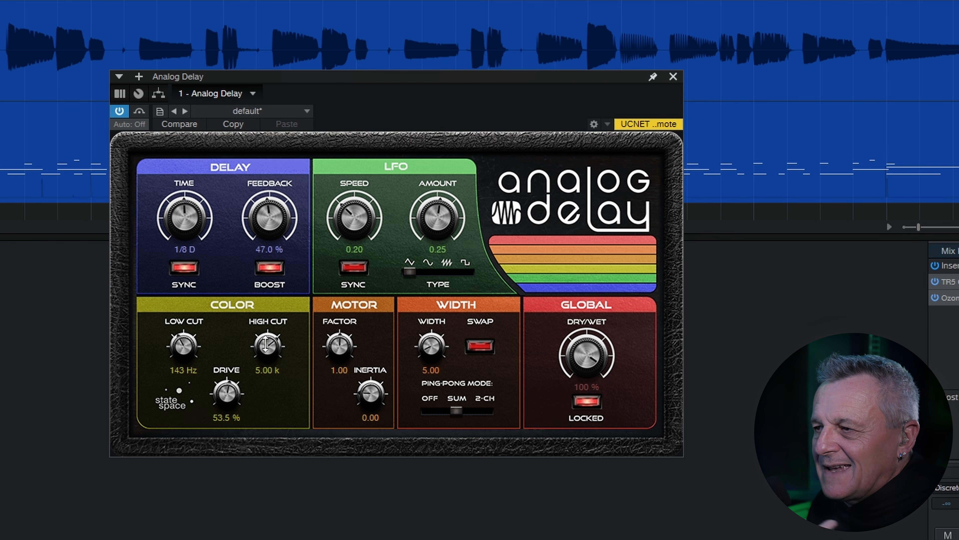
pyautogui.moveTo(266, 344); pyautogui.dragTo(270, 369)
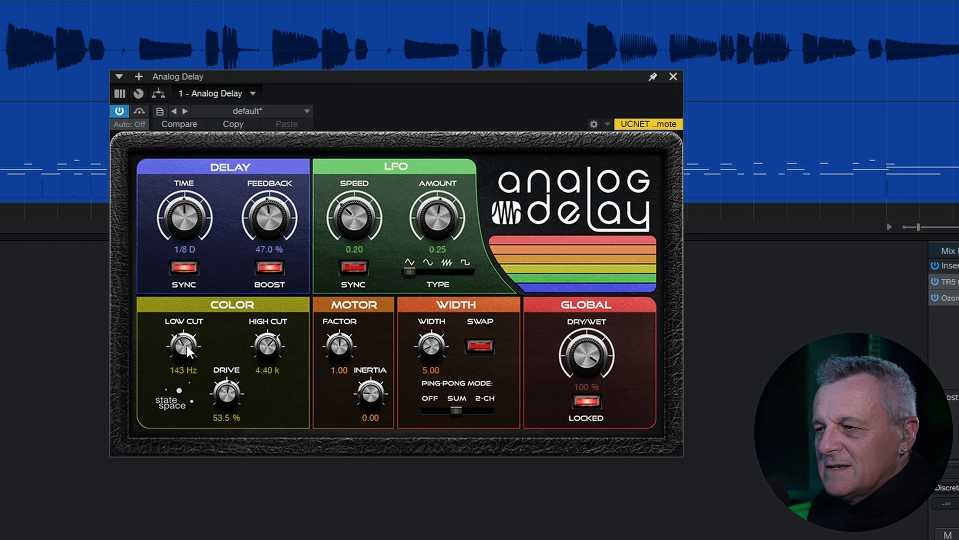
pyautogui.moveTo(186, 351); pyautogui.dragTo(184, 305)
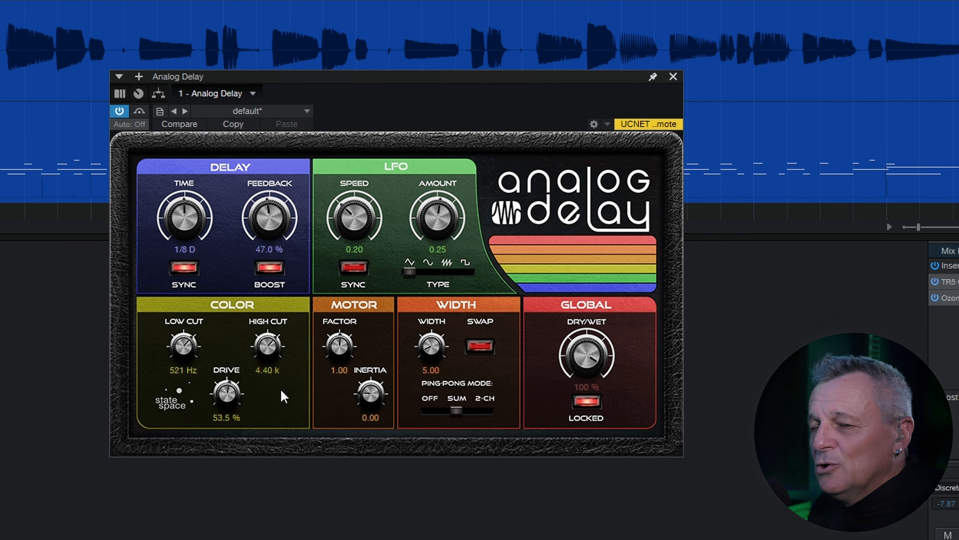
pyautogui.moveTo(268, 222); pyautogui.dragTo(273, 248)
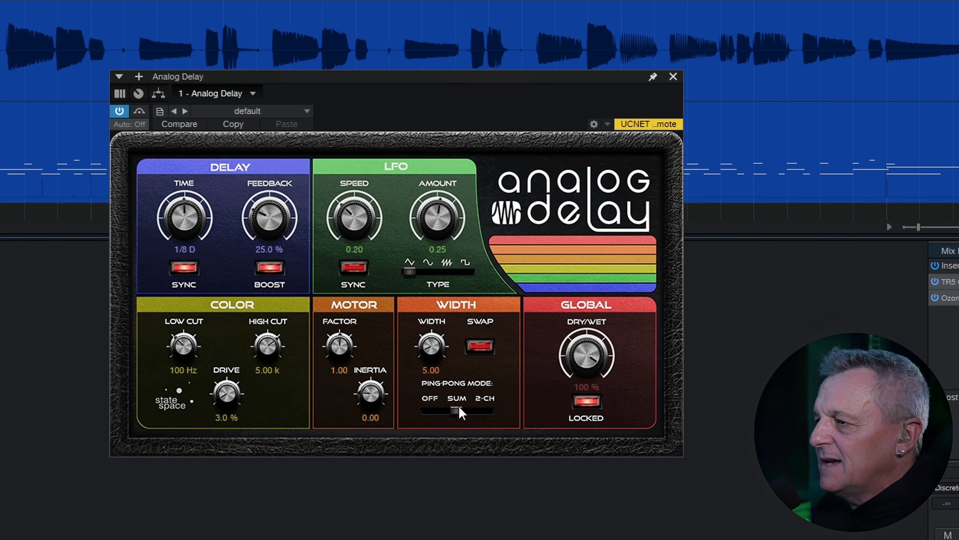
# Try the ping-pong modes Off, Sum and 2-CH, with the stereo width at 100 and at 0
pyautogui.moveTo(456, 411); pyautogui.dragTo(415, 411)
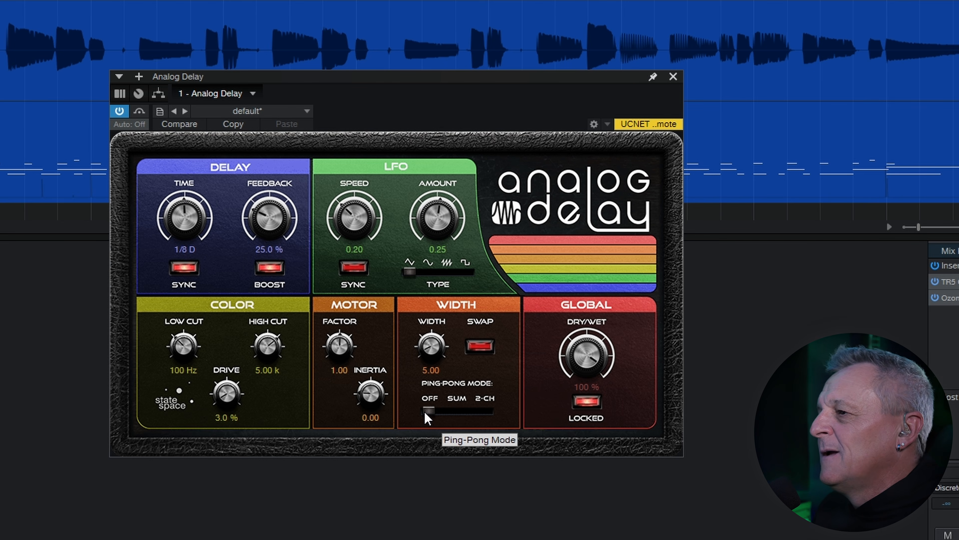
pyautogui.moveTo(427, 411); pyautogui.dragTo(456, 411)
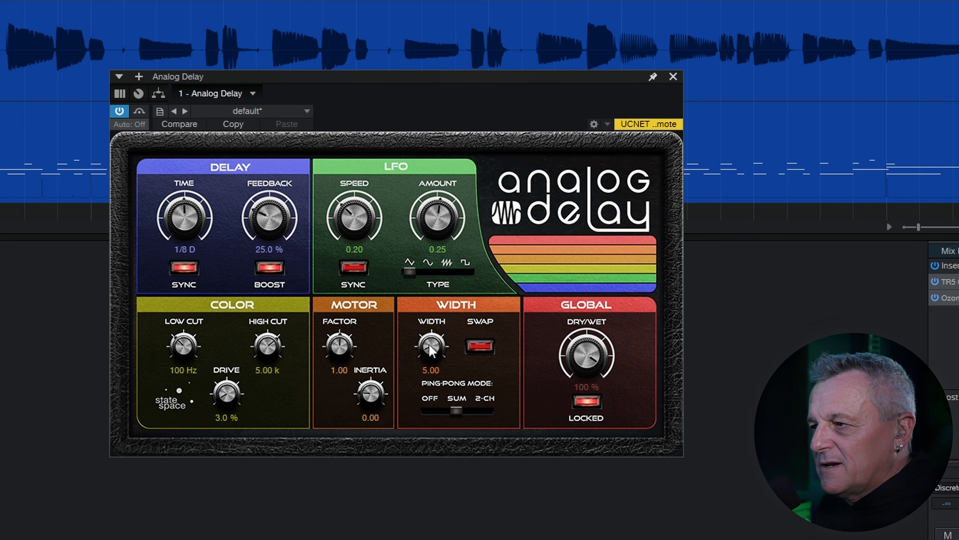
pyautogui.moveTo(432, 353); pyautogui.dragTo(406, 168)
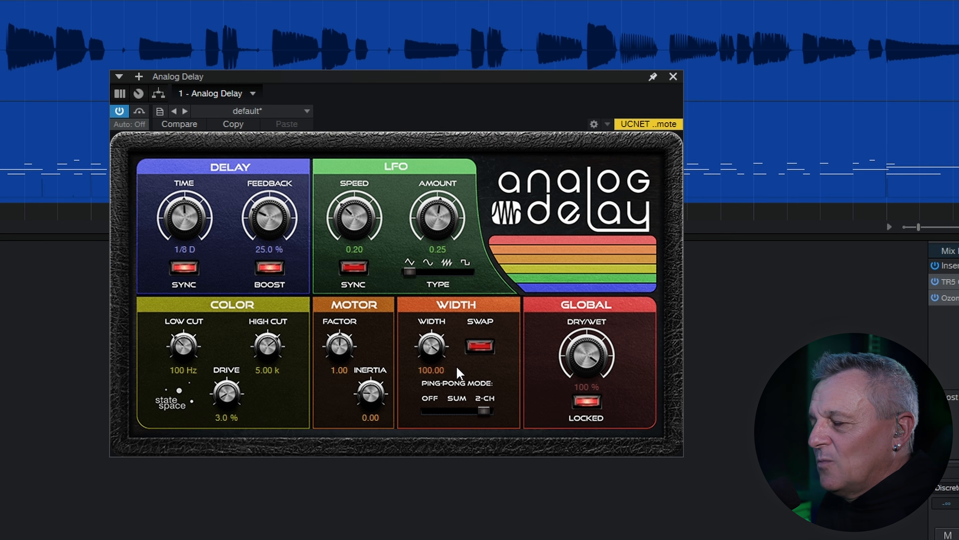
pyautogui.moveTo(432, 353); pyautogui.dragTo(460, 534)
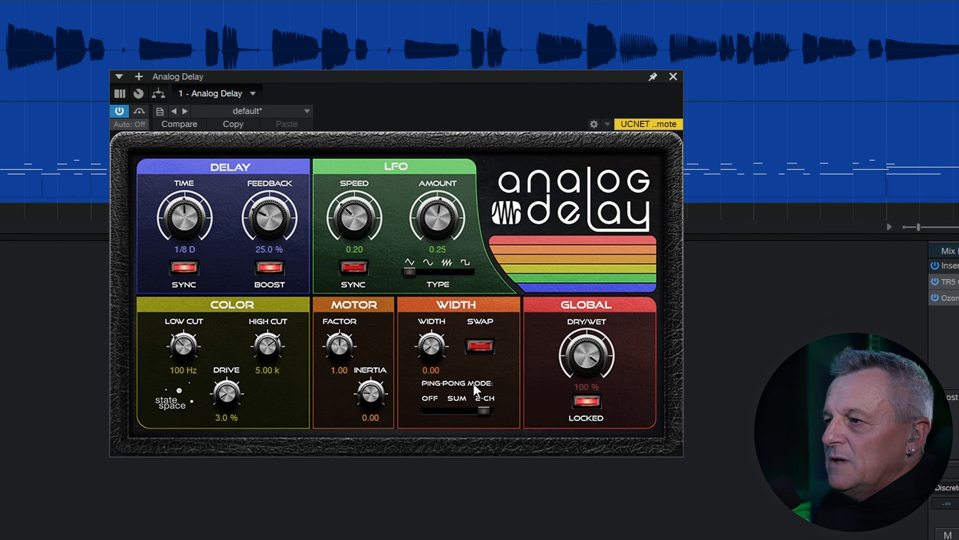
# Return the ping-pong mode to Sum, try the width at 84 and 100, and reduce it again
pyautogui.moveTo(484, 411); pyautogui.dragTo(457, 412)
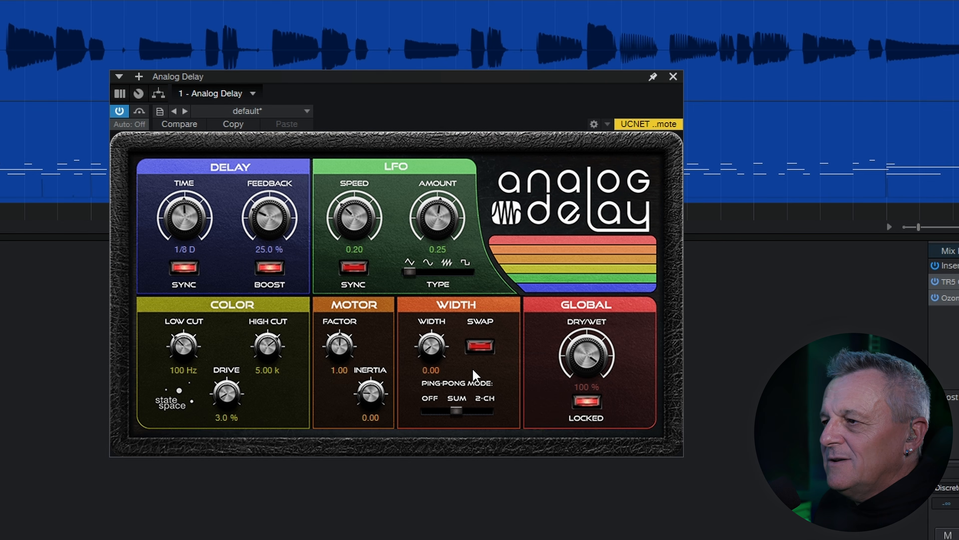
pyautogui.moveTo(431, 346); pyautogui.dragTo(419, 226)
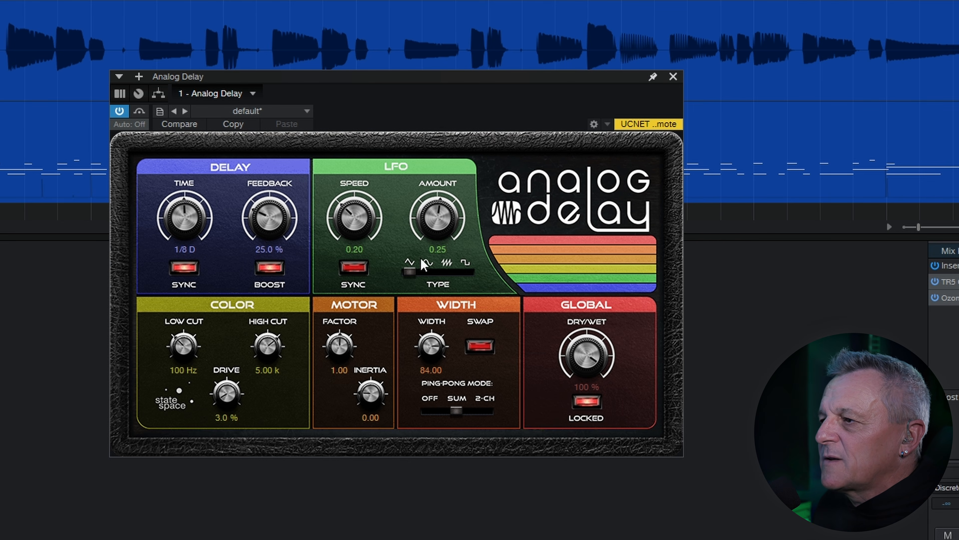
pyautogui.moveTo(434, 346); pyautogui.dragTo(428, 322)
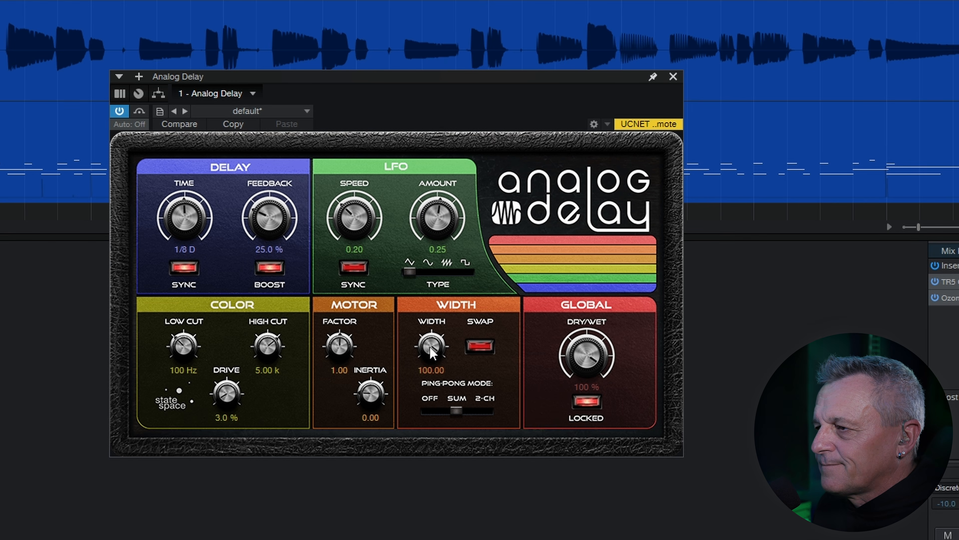
pyautogui.moveTo(430, 346); pyautogui.dragTo(422, 430)
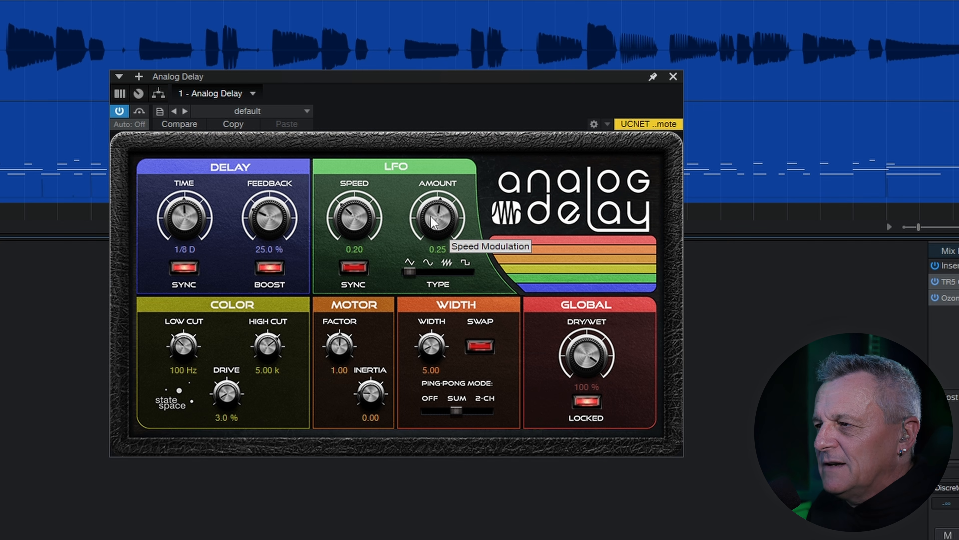
# Set the LFO amount to -50.00
pyautogui.moveTo(437, 223); pyautogui.dragTo(440, 395)
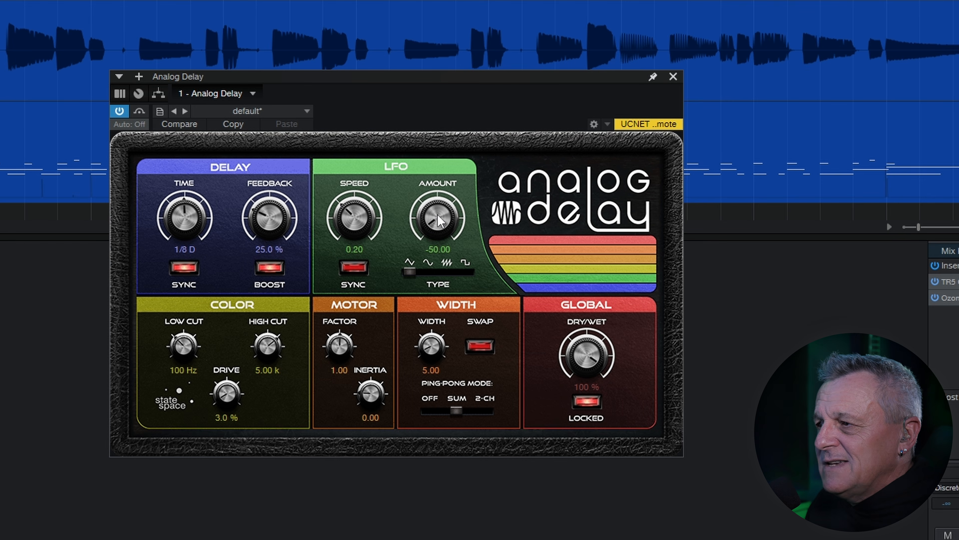
# Reset the LFO amount to 0.00, then try it at 13.01 with the LFO speed at 0.89
pyautogui.doubleClick(440, 224)
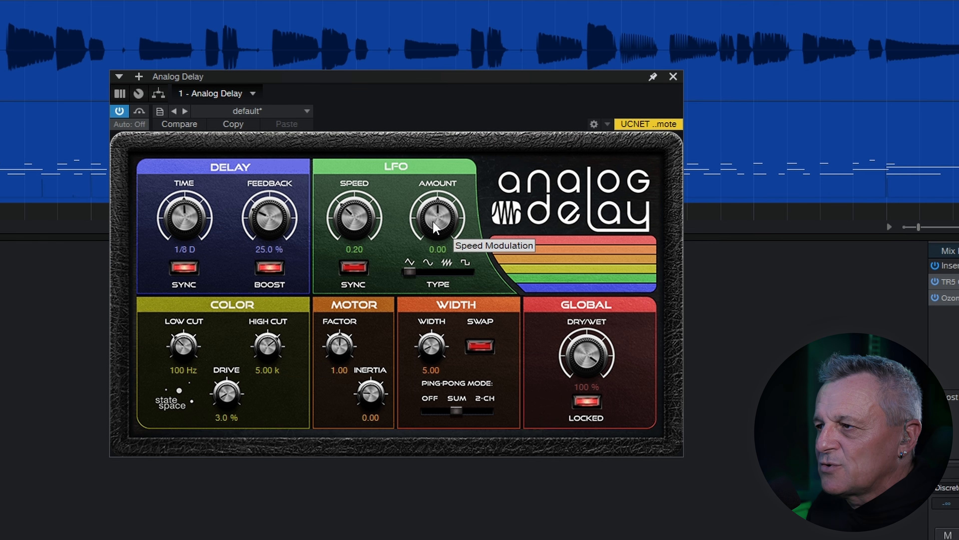
pyautogui.moveTo(435, 227)
pyautogui.mouseDown()
pyautogui.moveTo(434, 203)
pyautogui.moveTo(434, 238)
pyautogui.moveTo(430, 218)
pyautogui.mouseUp()
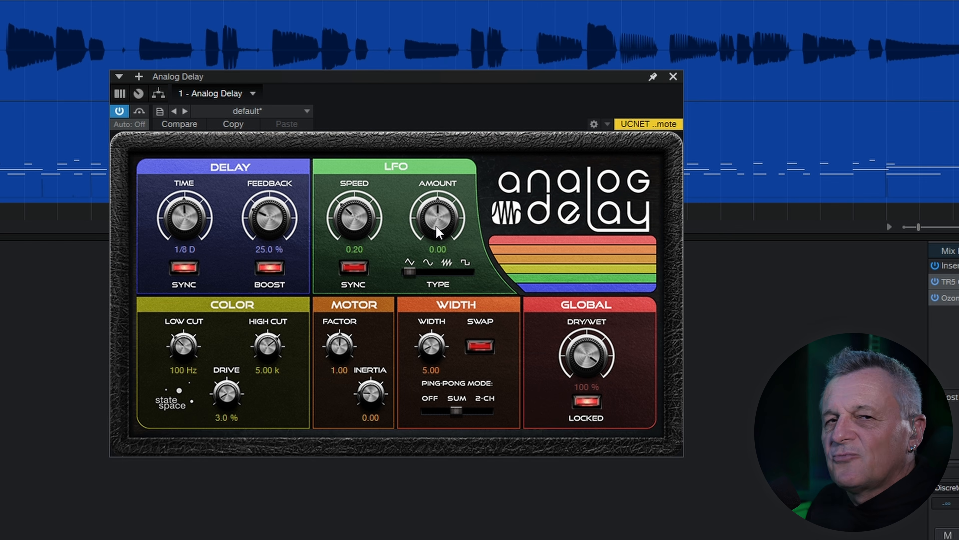
pyautogui.moveTo(437, 232); pyautogui.dragTo(406, 155)
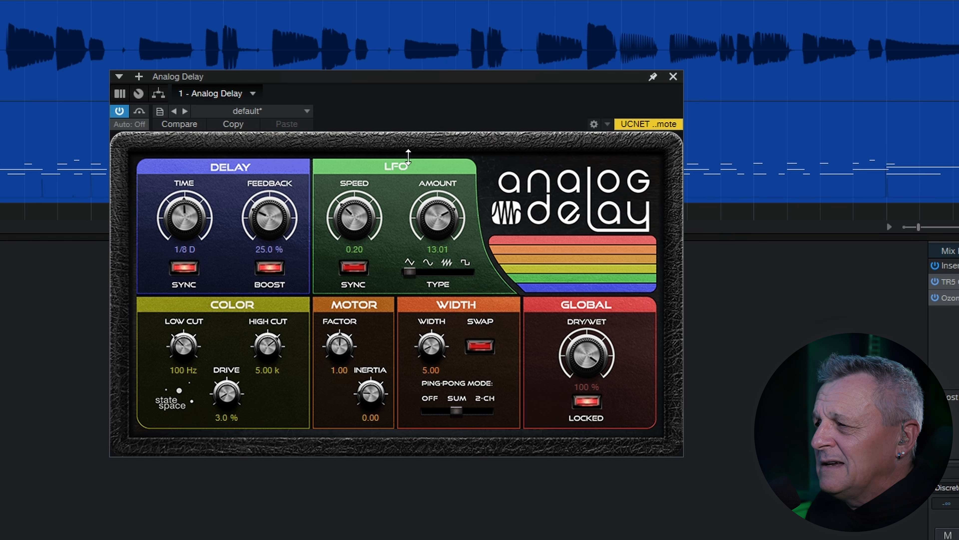
pyautogui.moveTo(359, 227); pyautogui.dragTo(351, 181)
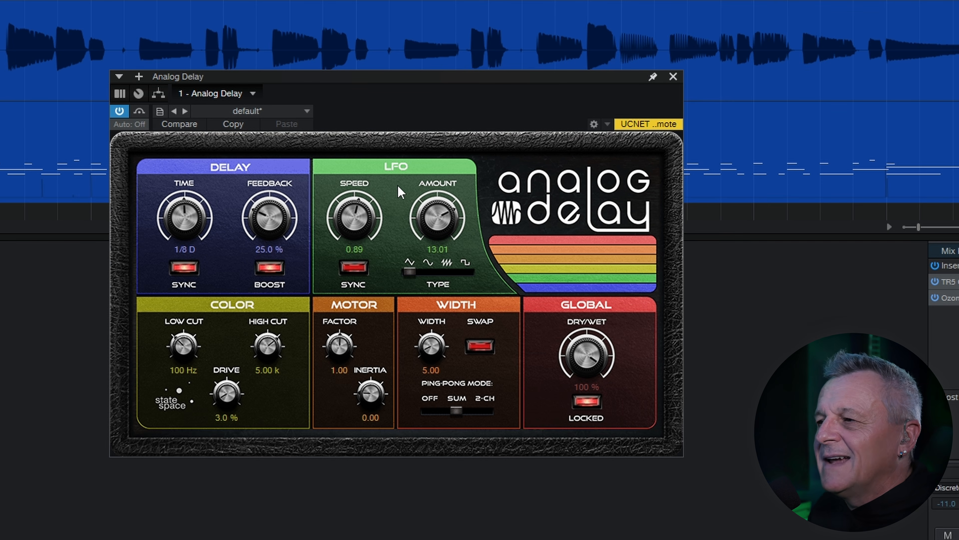
# Reduce the LFO modulation to a subtle setting, with the speed at 0.30 and the amount at 0.32
pyautogui.moveTo(440, 218); pyautogui.dragTo(450, 261)
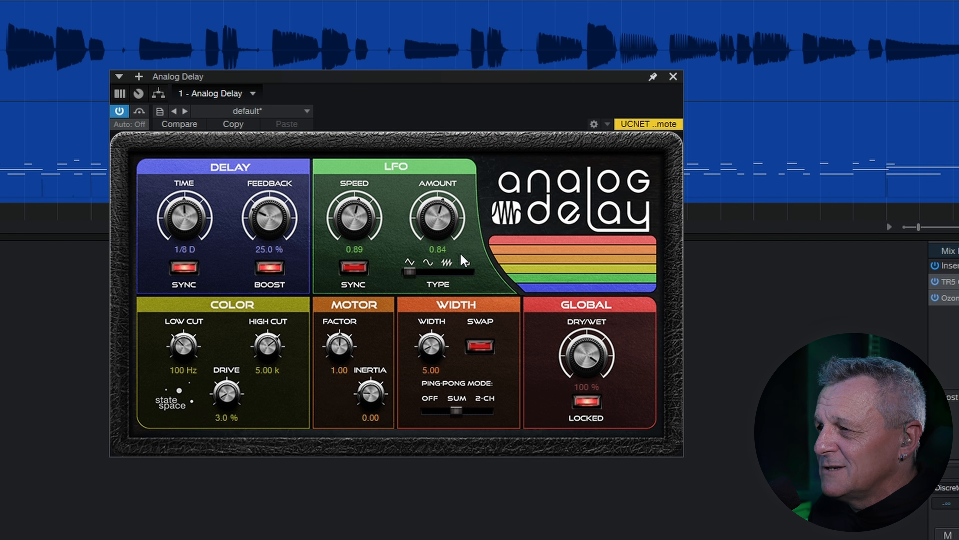
pyautogui.moveTo(355, 223); pyautogui.dragTo(359, 250)
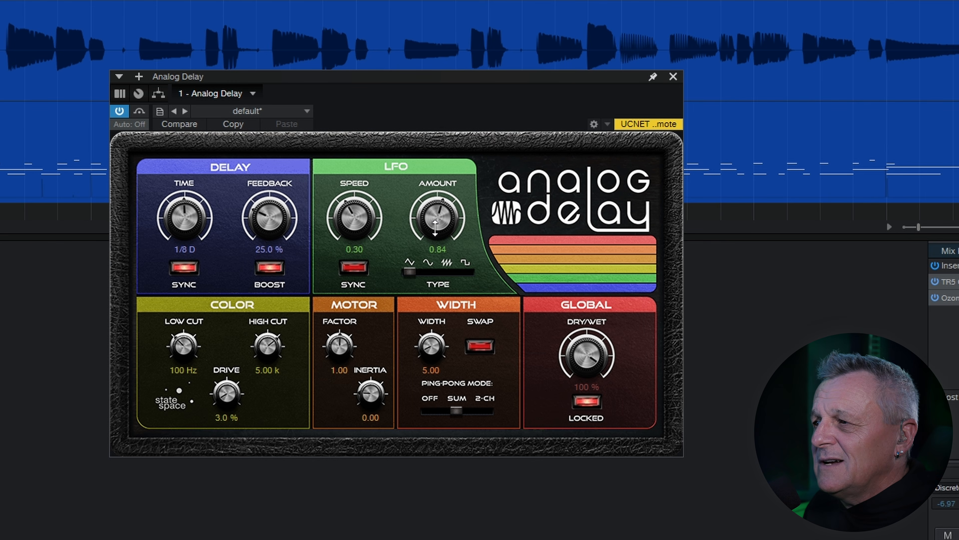
pyautogui.moveTo(434, 231); pyautogui.dragTo(437, 234)
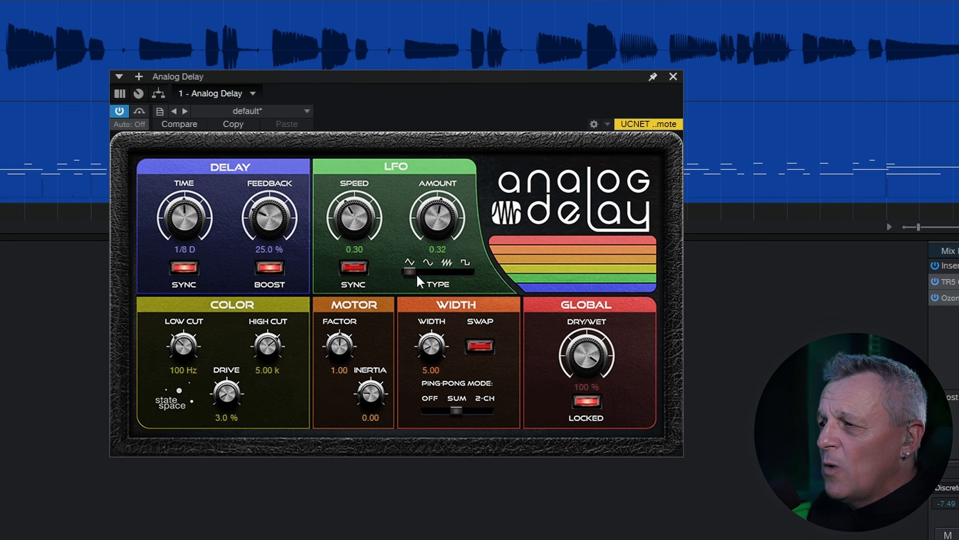
# Try the other LFO waveforms and return to triangle, and switch the LFO speed sync on and off again
pyautogui.click(429, 272)
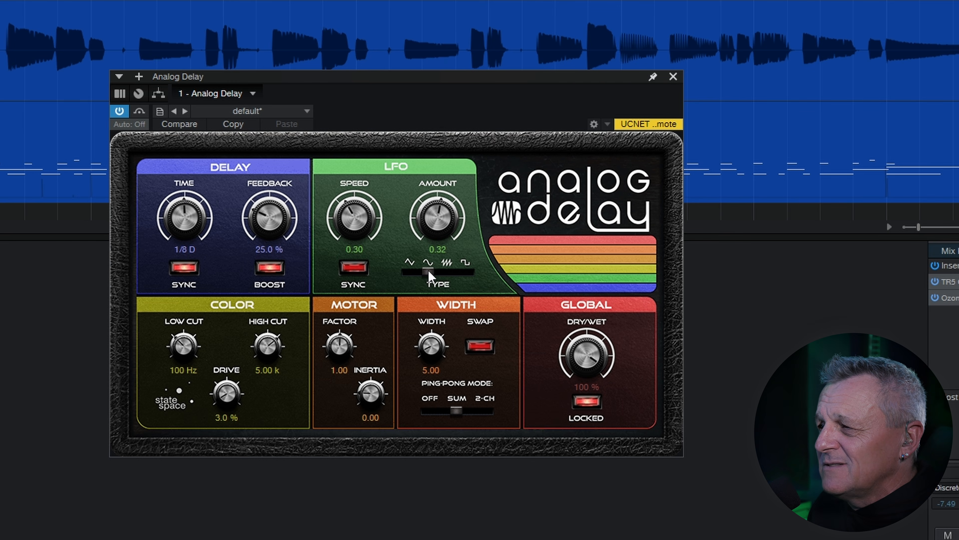
pyautogui.moveTo(469, 271); pyautogui.dragTo(402, 280)
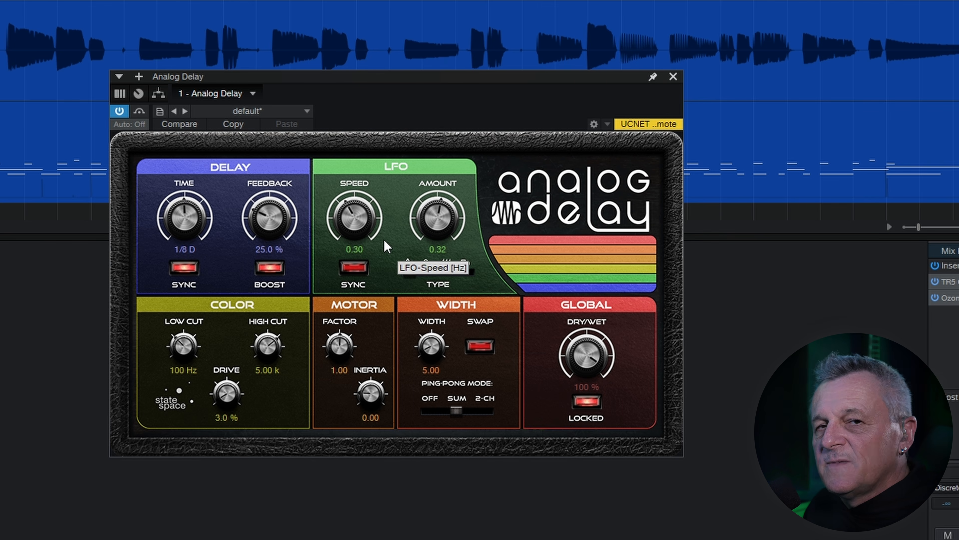
pyautogui.click(356, 269)
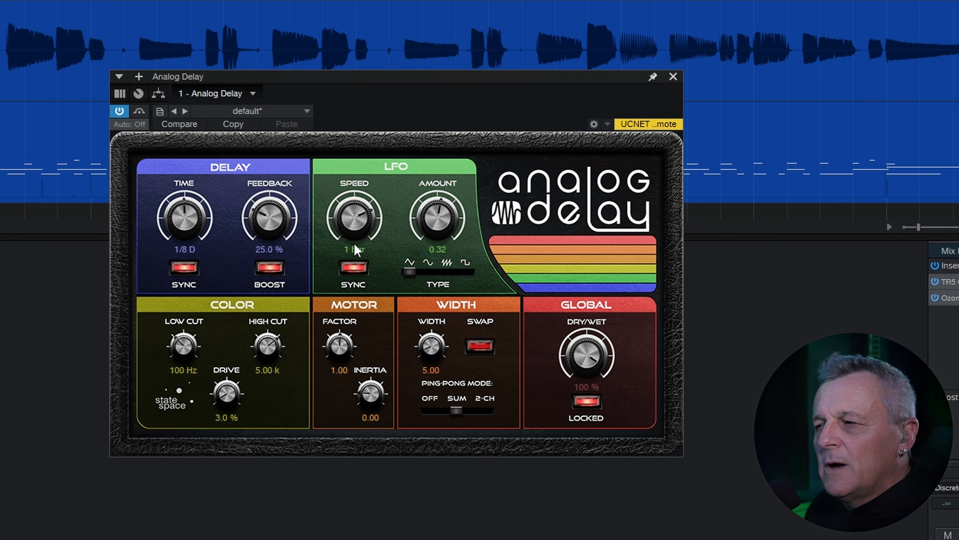
pyautogui.click(356, 269)
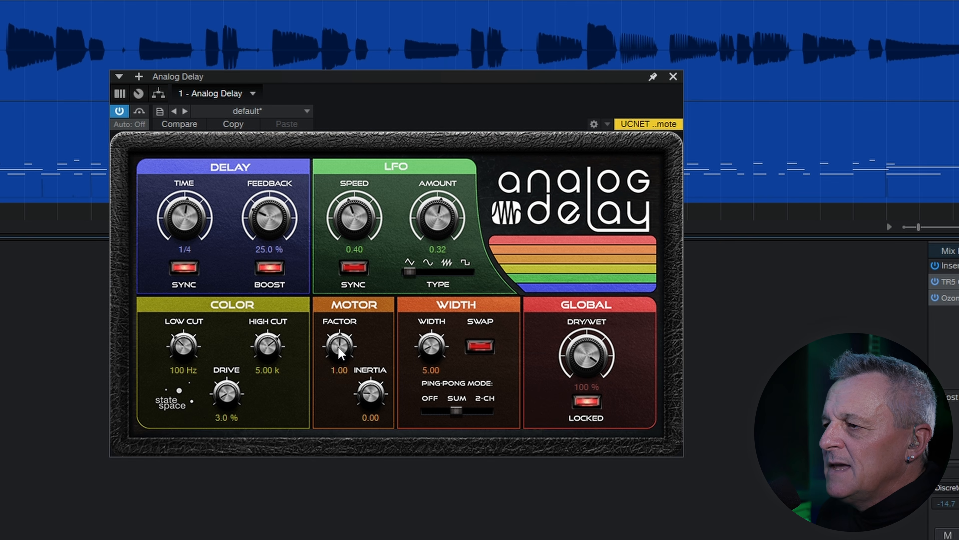
# Try the motor factor at 2.00, 0.50 and 0.99, and reset it to 1.00
pyautogui.moveTo(338, 353); pyautogui.dragTo(306, 150)
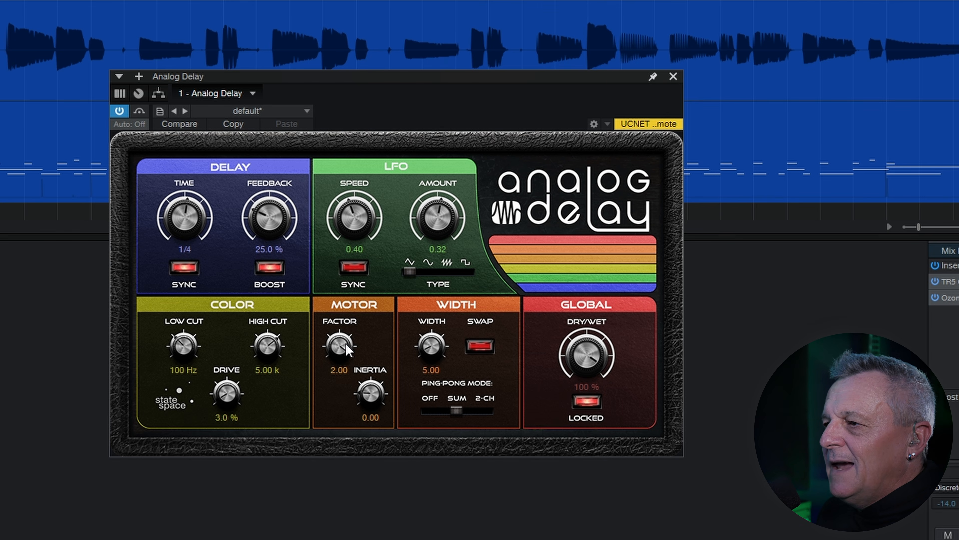
pyautogui.moveTo(347, 350); pyautogui.dragTo(341, 450)
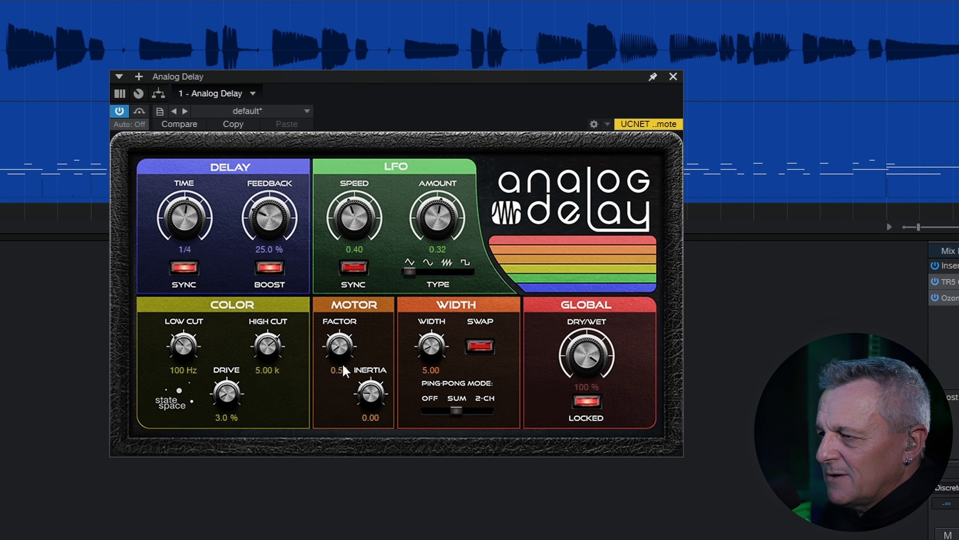
pyautogui.moveTo(339, 346); pyautogui.dragTo(333, 263)
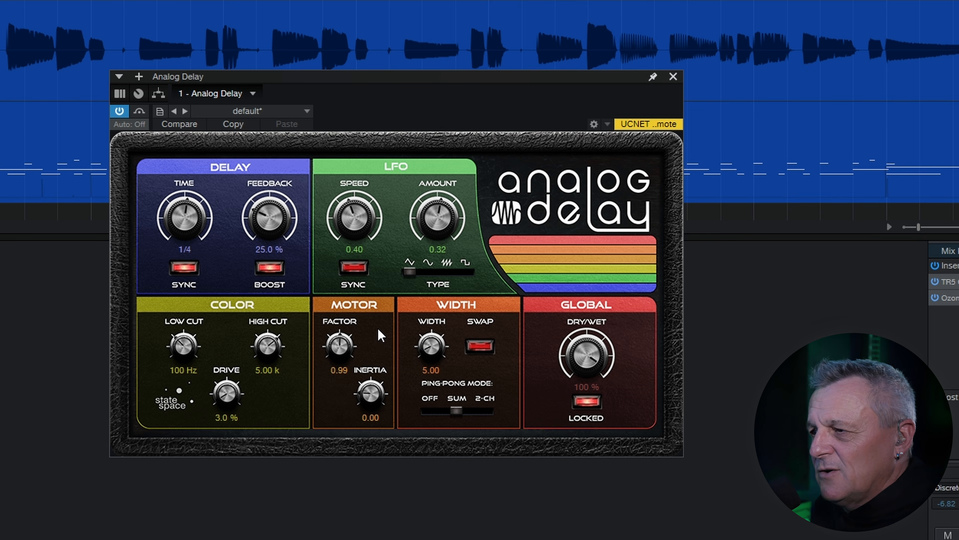
pyautogui.moveTo(339, 346); pyautogui.dragTo(329, 485)
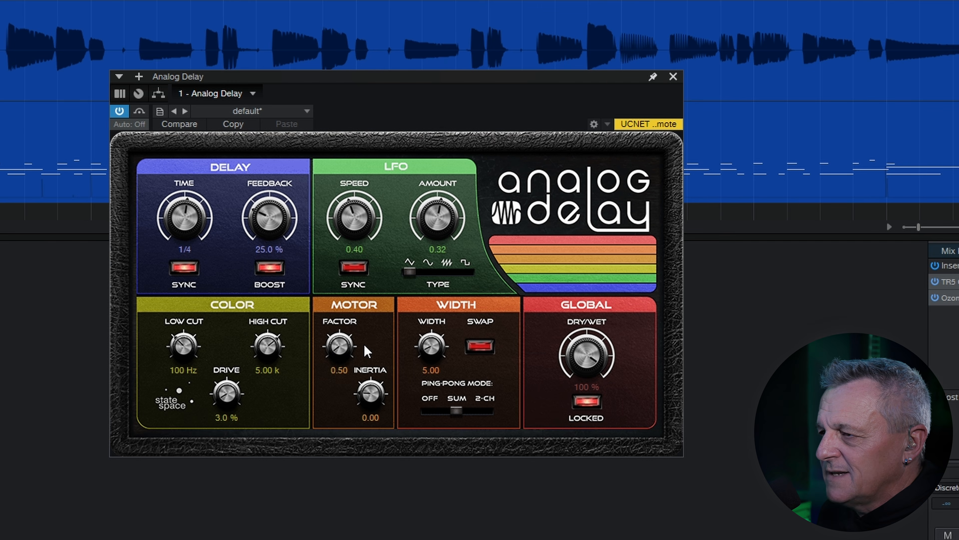
pyautogui.keyDown('ctrl'); pyautogui.click(341, 349); pyautogui.keyUp('ctrl')
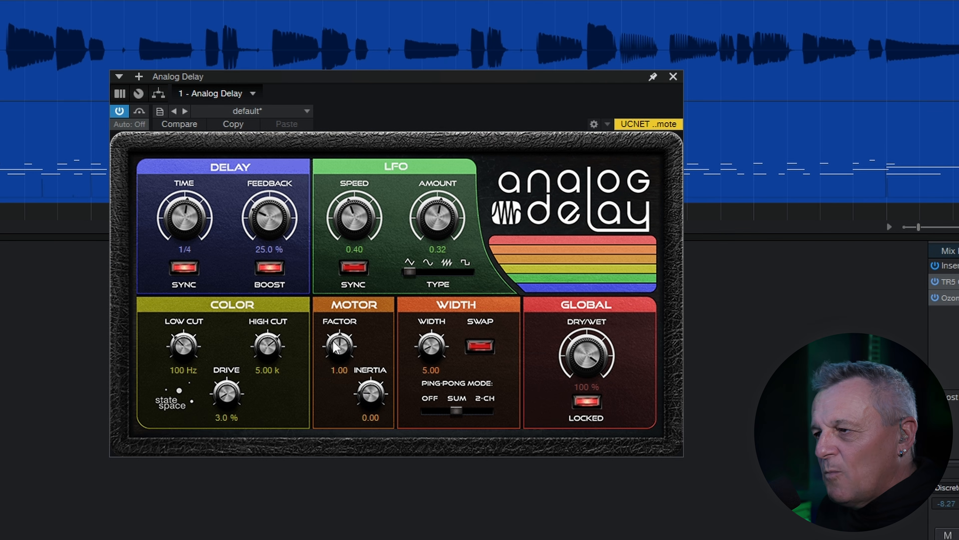
# Try the motor inertia at 5.00 while changing the factor to 0.50 and back to 1.00, and stop playback
pyautogui.moveTo(373, 396); pyautogui.dragTo(372, 383)
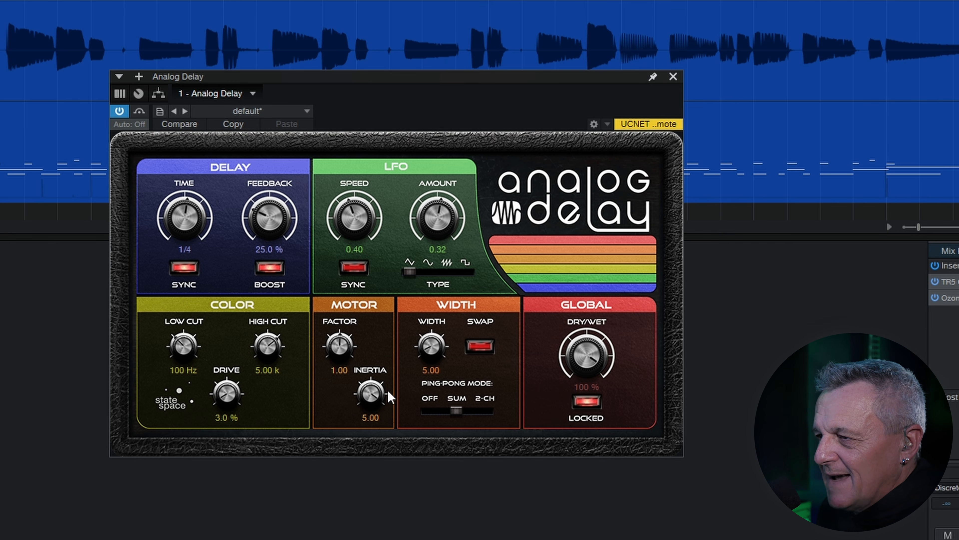
pyautogui.moveTo(392, 398); pyautogui.dragTo(380, 392)
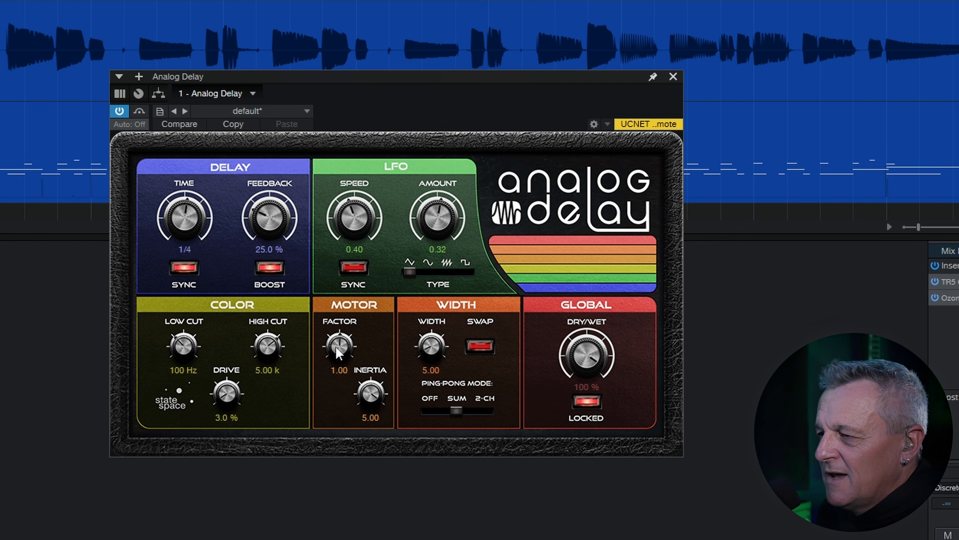
pyautogui.moveTo(340, 344); pyautogui.dragTo(368, 482)
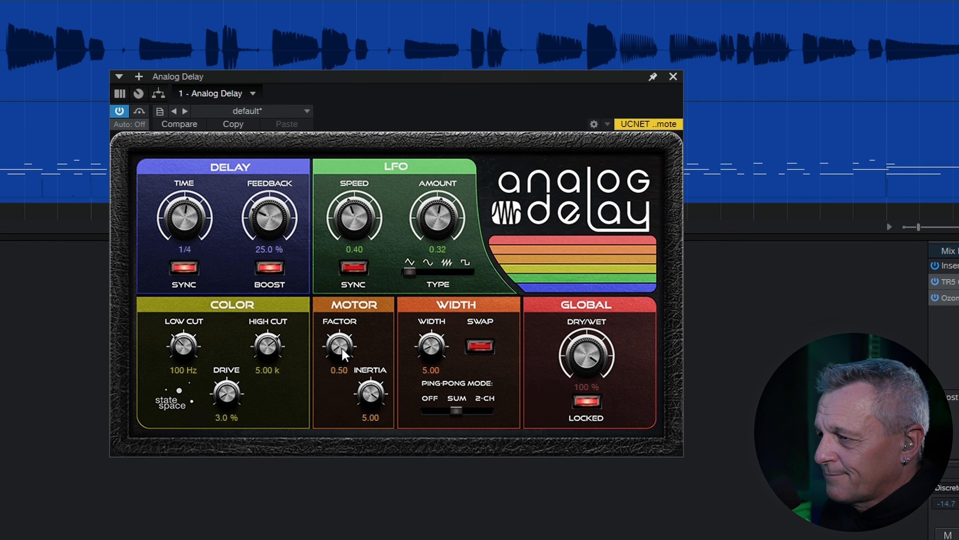
pyautogui.moveTo(341, 347); pyautogui.dragTo(372, 341)
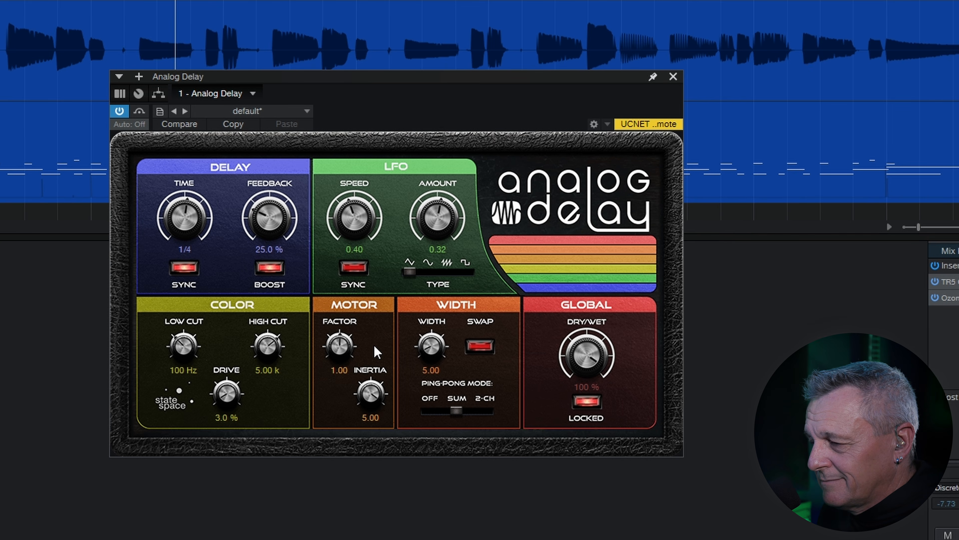
pyautogui.press('space')
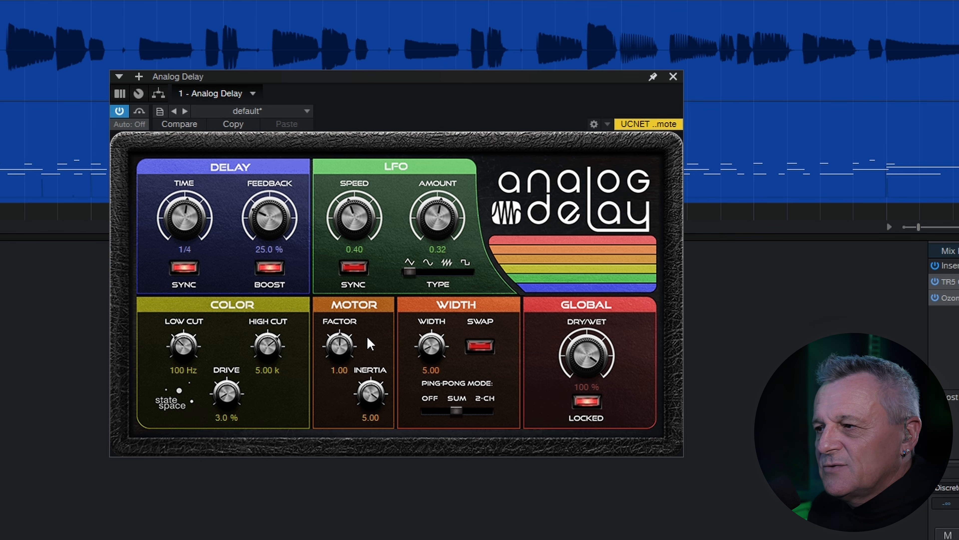
# Set the motor inertia to 0.02 and the motor factor to 1.03
pyautogui.moveTo(371, 393); pyautogui.dragTo(377, 501)
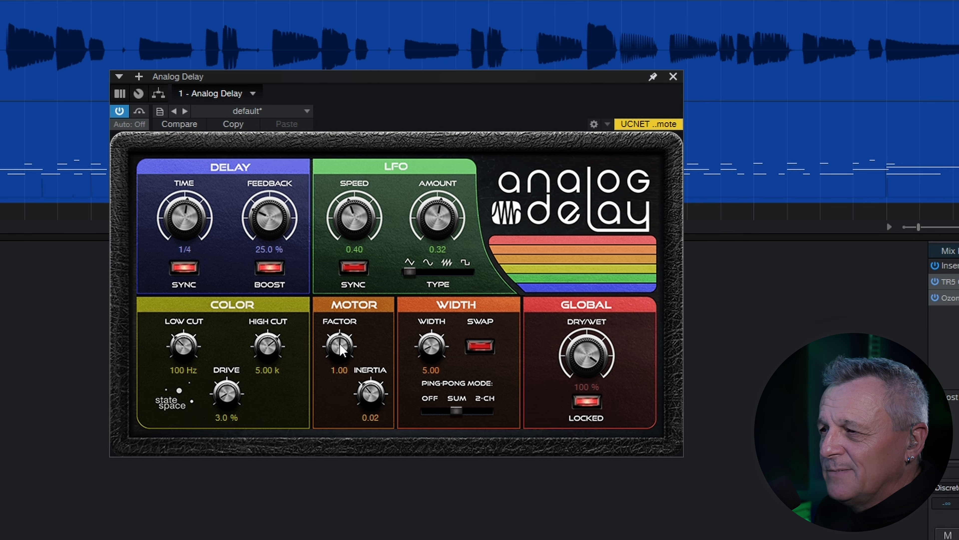
pyautogui.moveTo(341, 349); pyautogui.dragTo(344, 344)
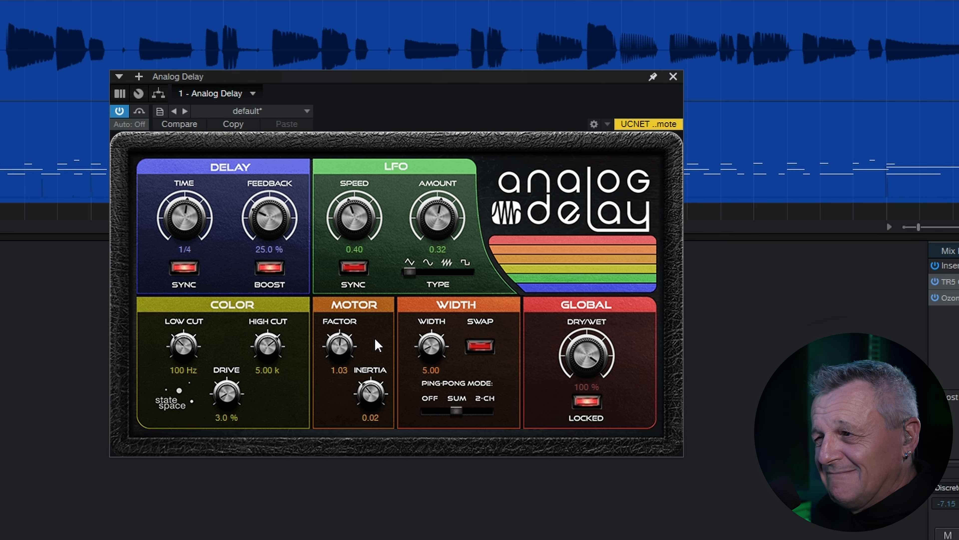